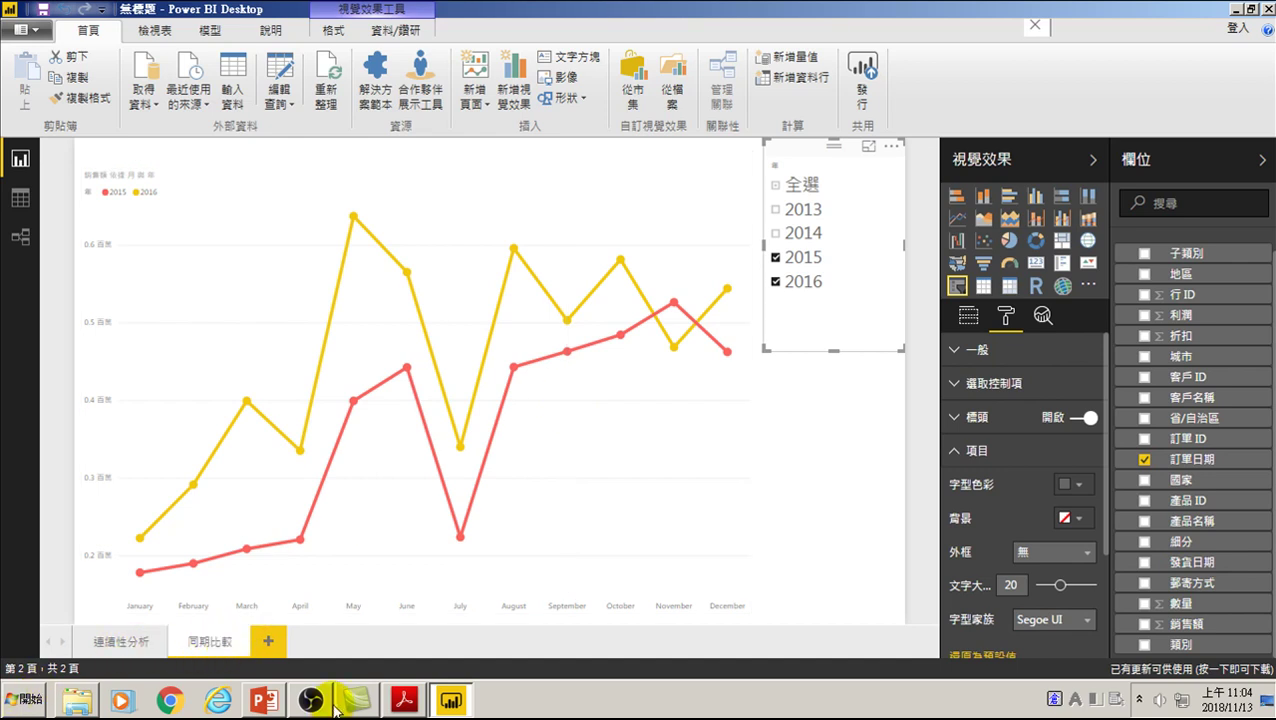
Step: Add a blank third report page after the 同期比較 page
click(268, 642)
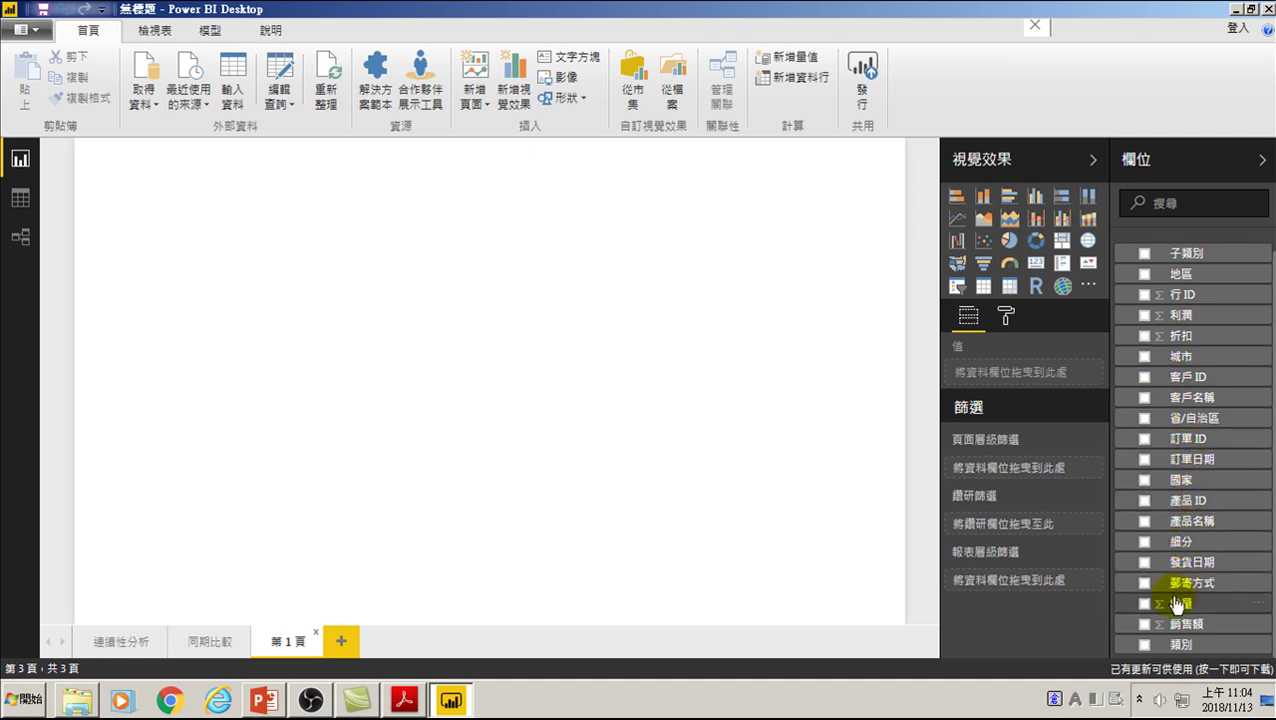
Step: Create a table visual listing 客戶名稱 from the 訂單 fields
scroll(1146, 459, up, 1)
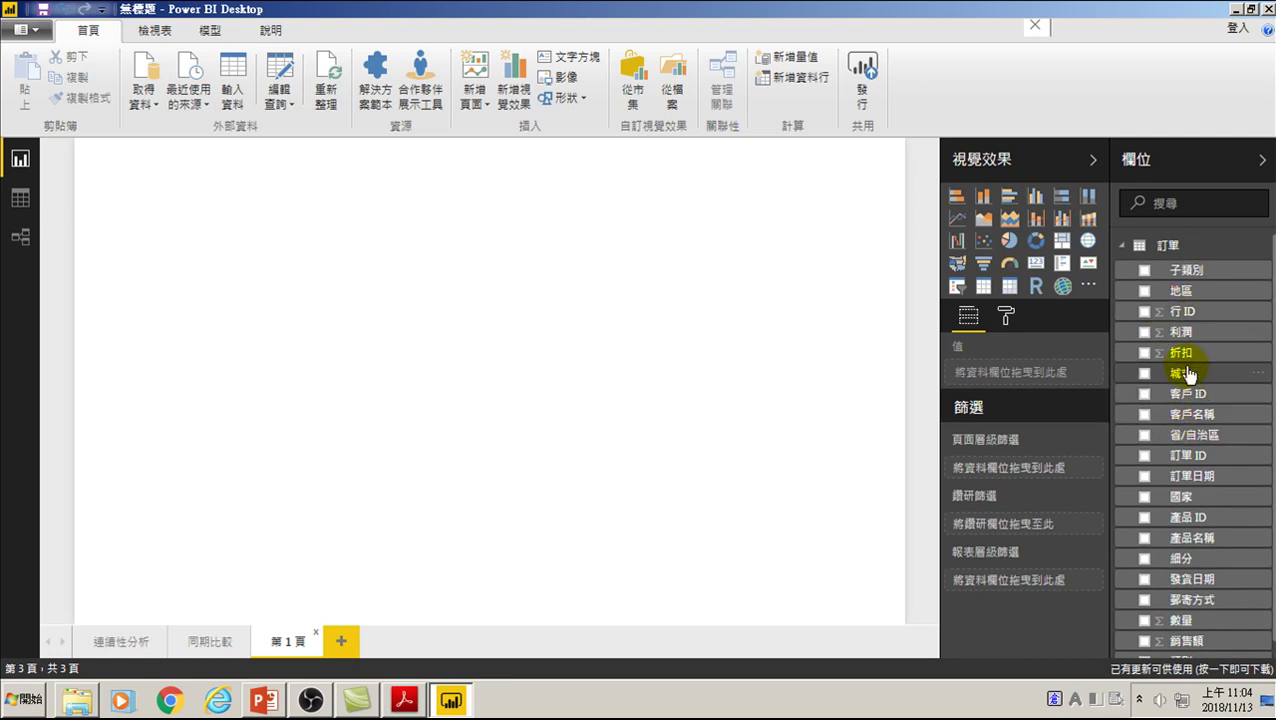
click(1144, 394)
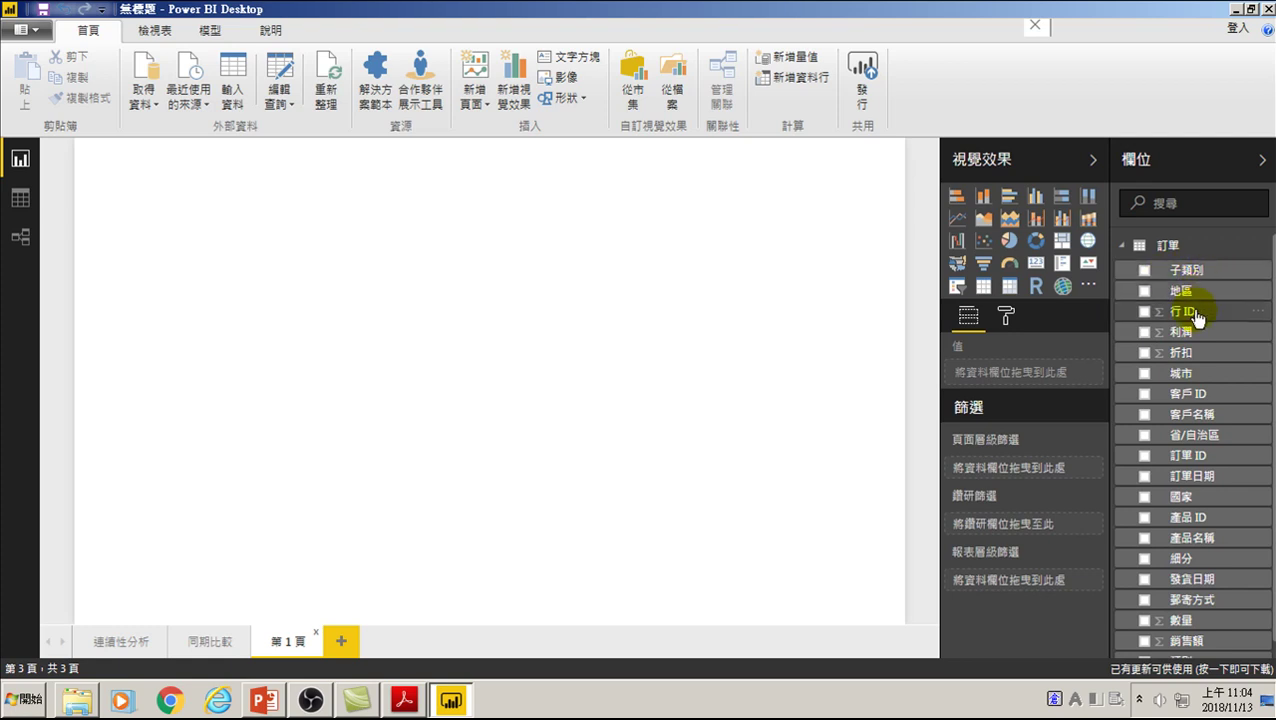
click(1145, 418)
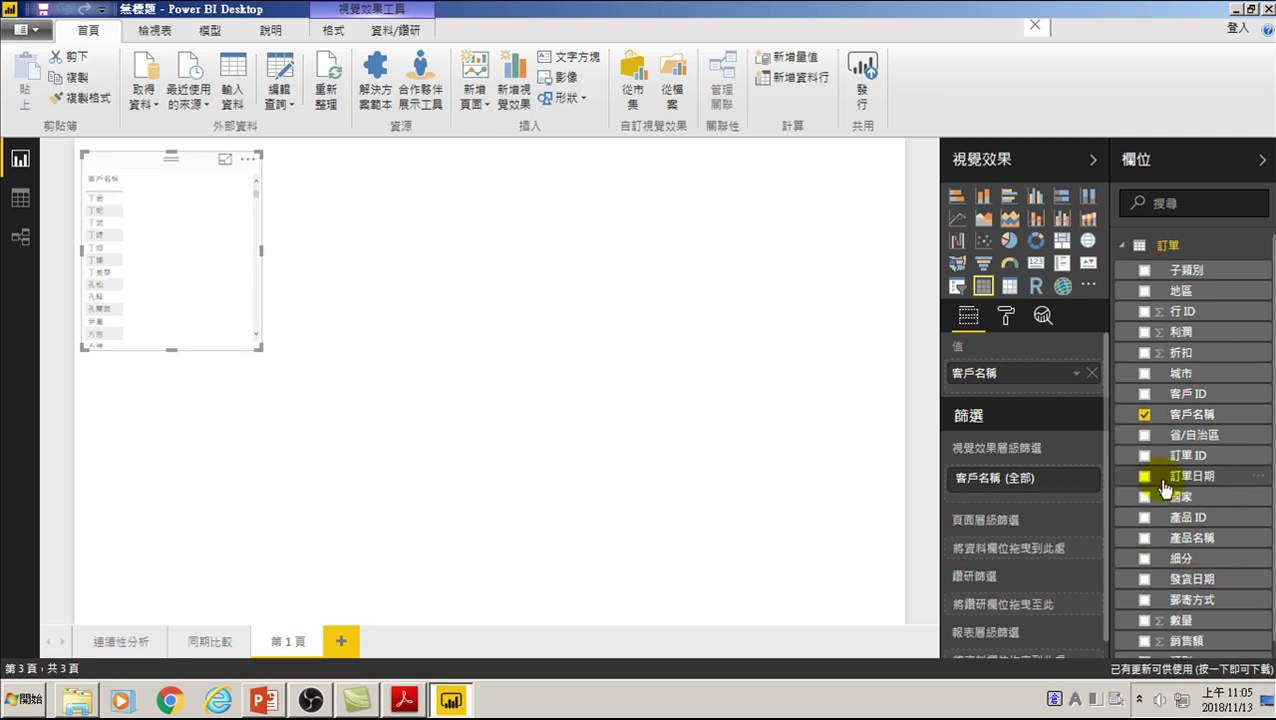
Step: Convert the customer table into a scatter chart with 銷售額 on X and 利潤 on Y
click(984, 246)
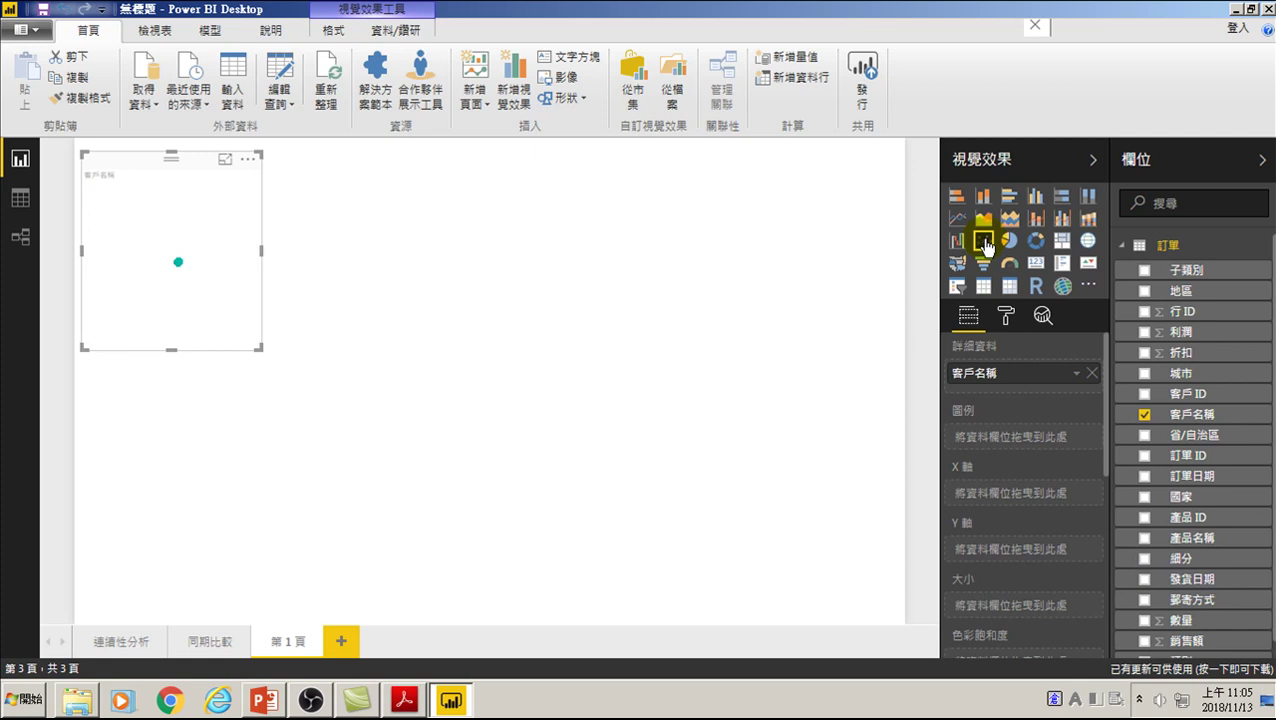
scroll(1168, 490, down, 1)
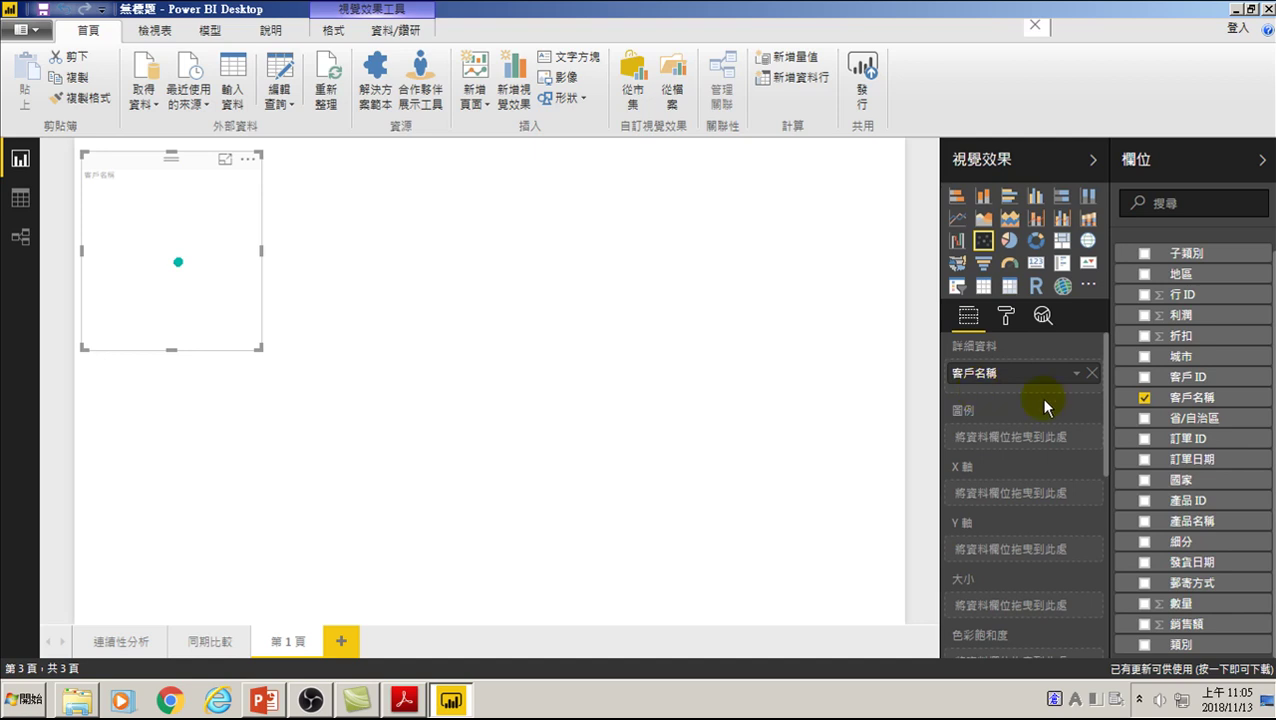
click(1145, 624)
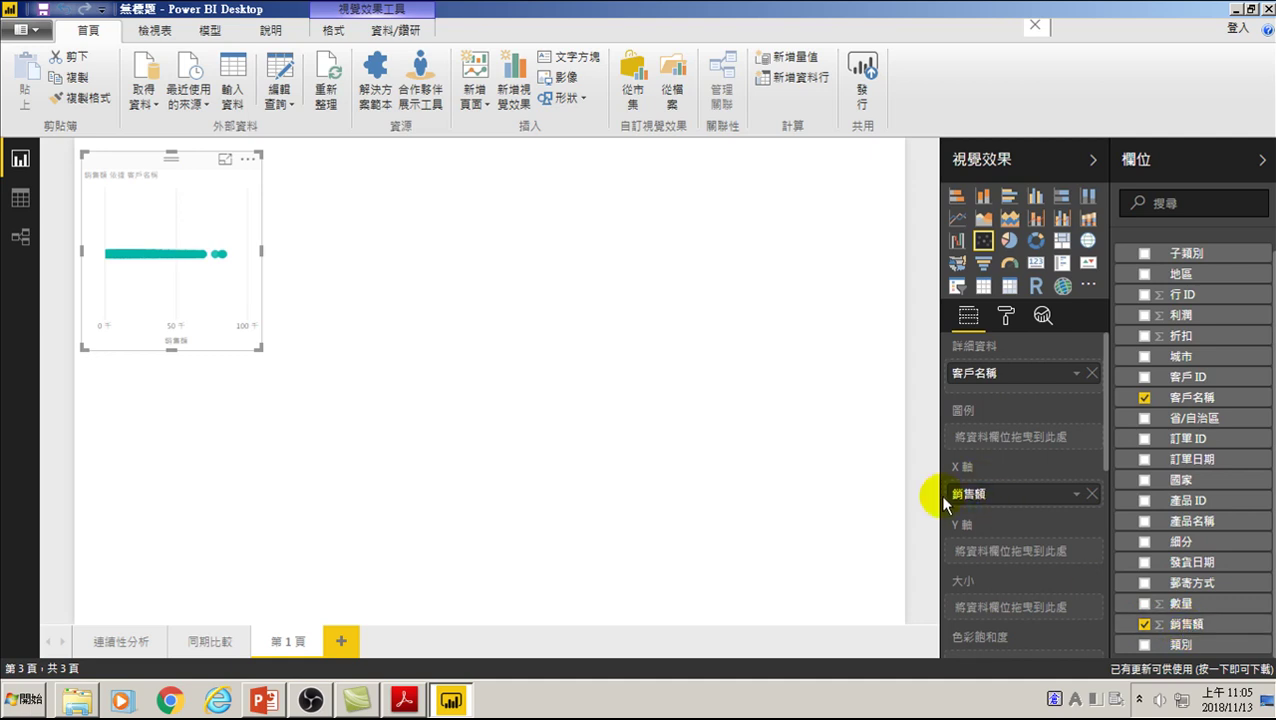
scroll(1145, 400, up, 1)
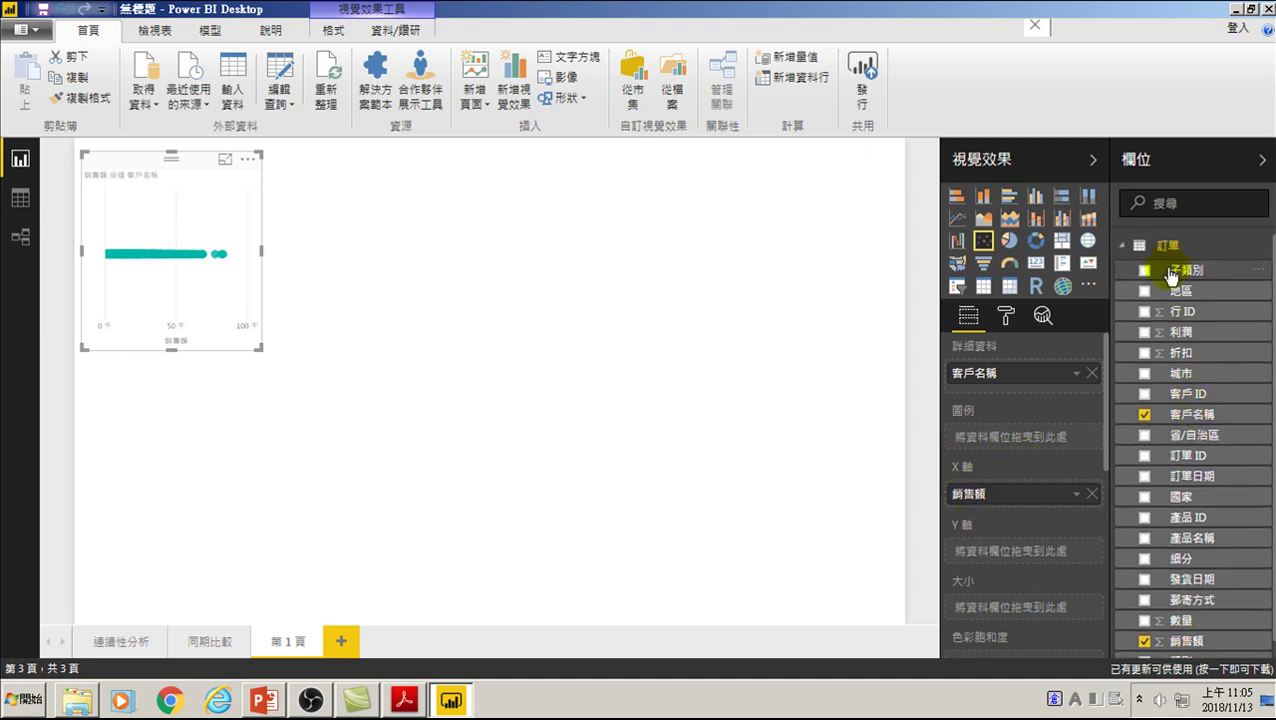
click(1145, 332)
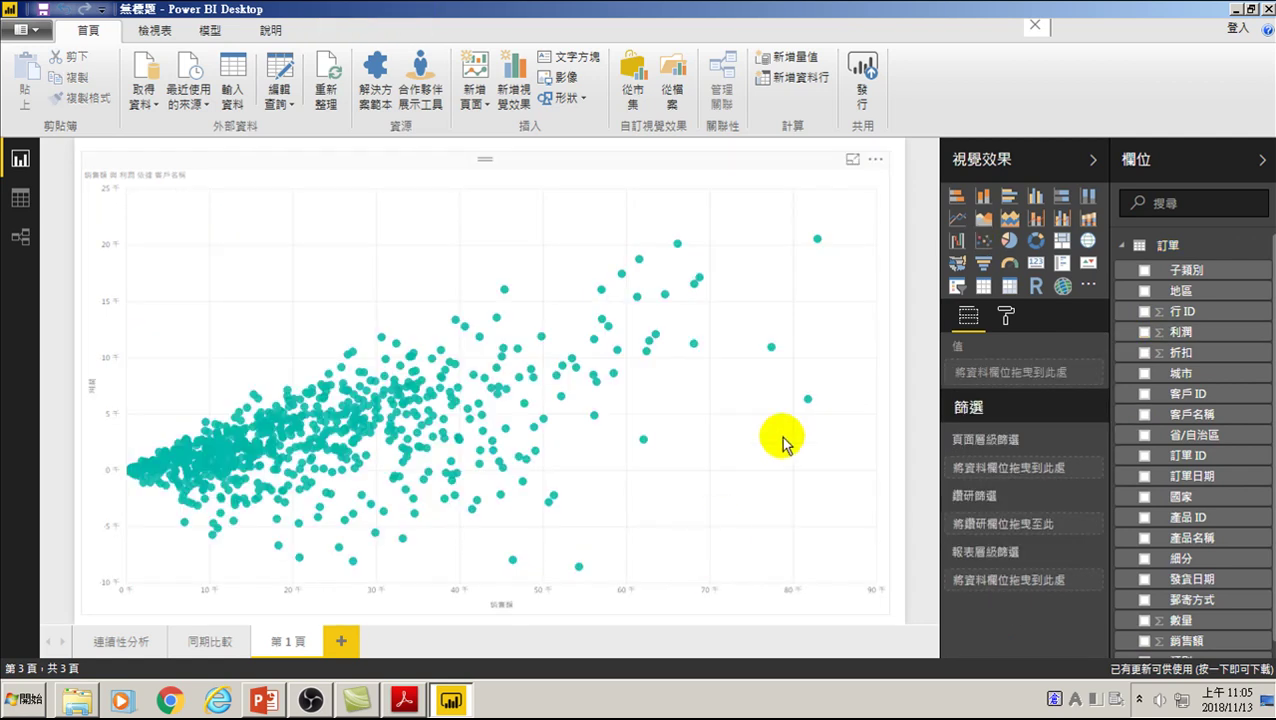
Step: Narrow the scatter chart by pulling its right edge inward
click(844, 358)
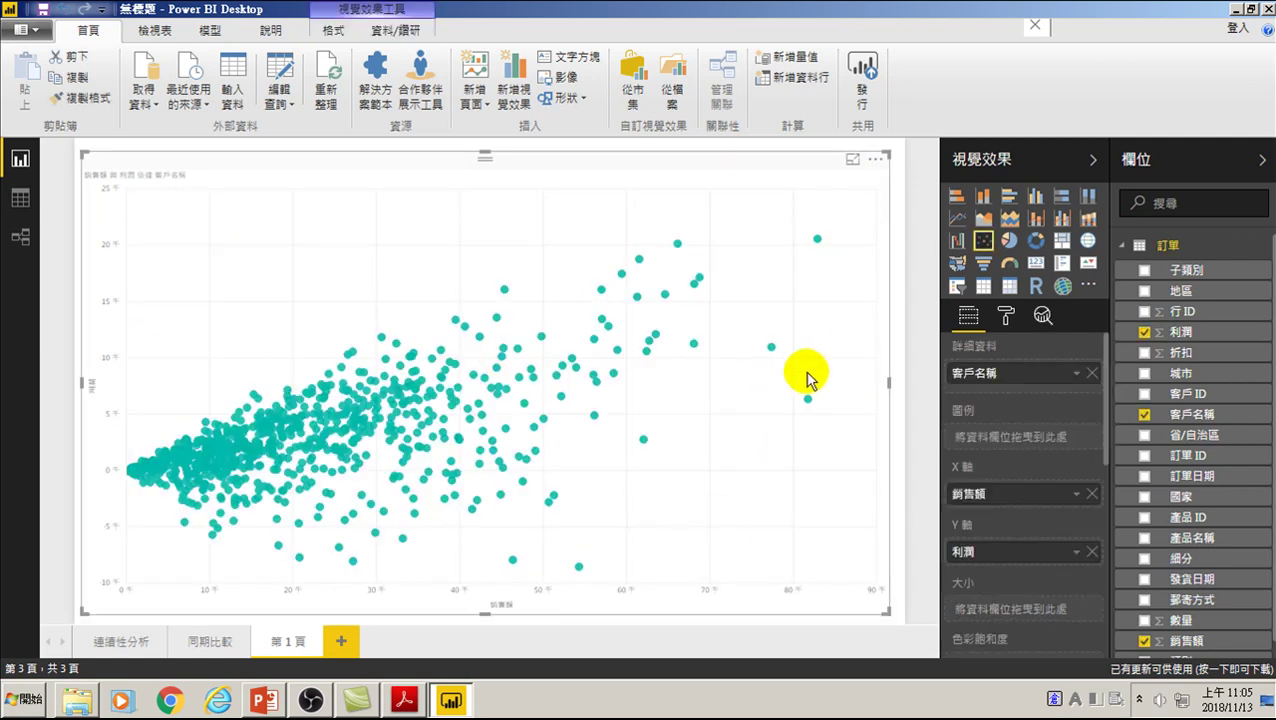
drag(889, 381, 782, 383)
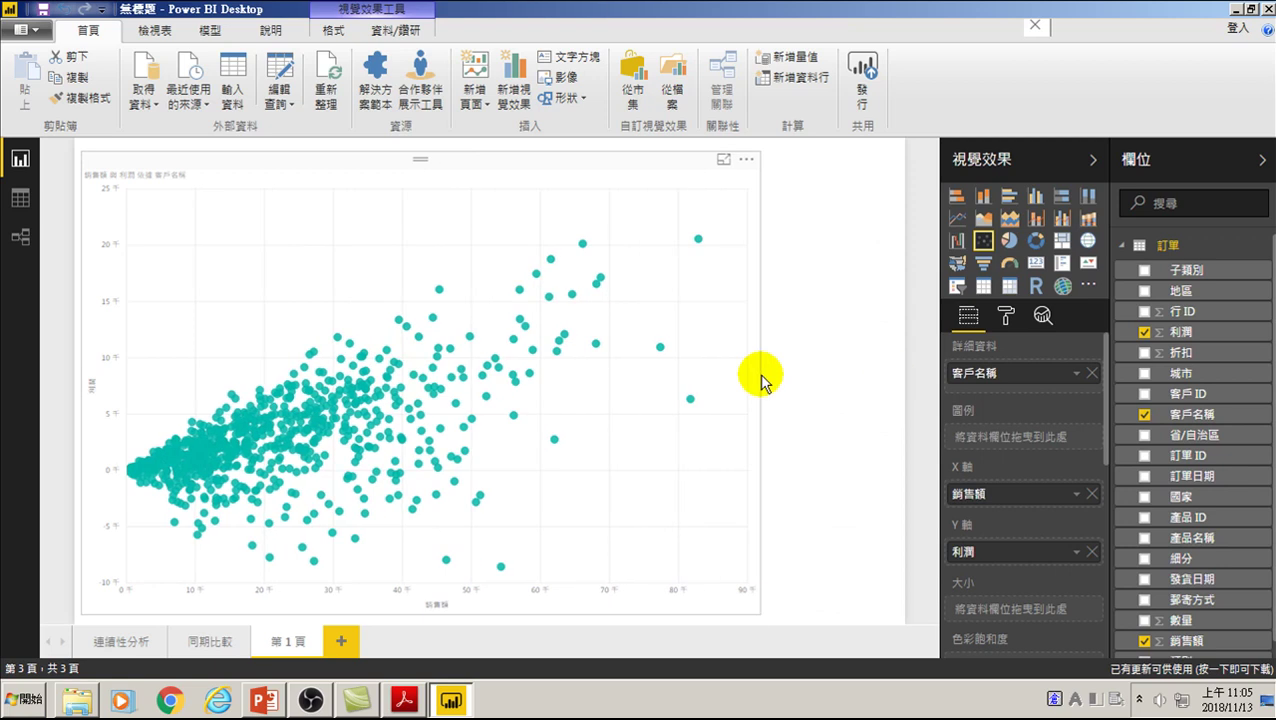
click(829, 191)
click(818, 200)
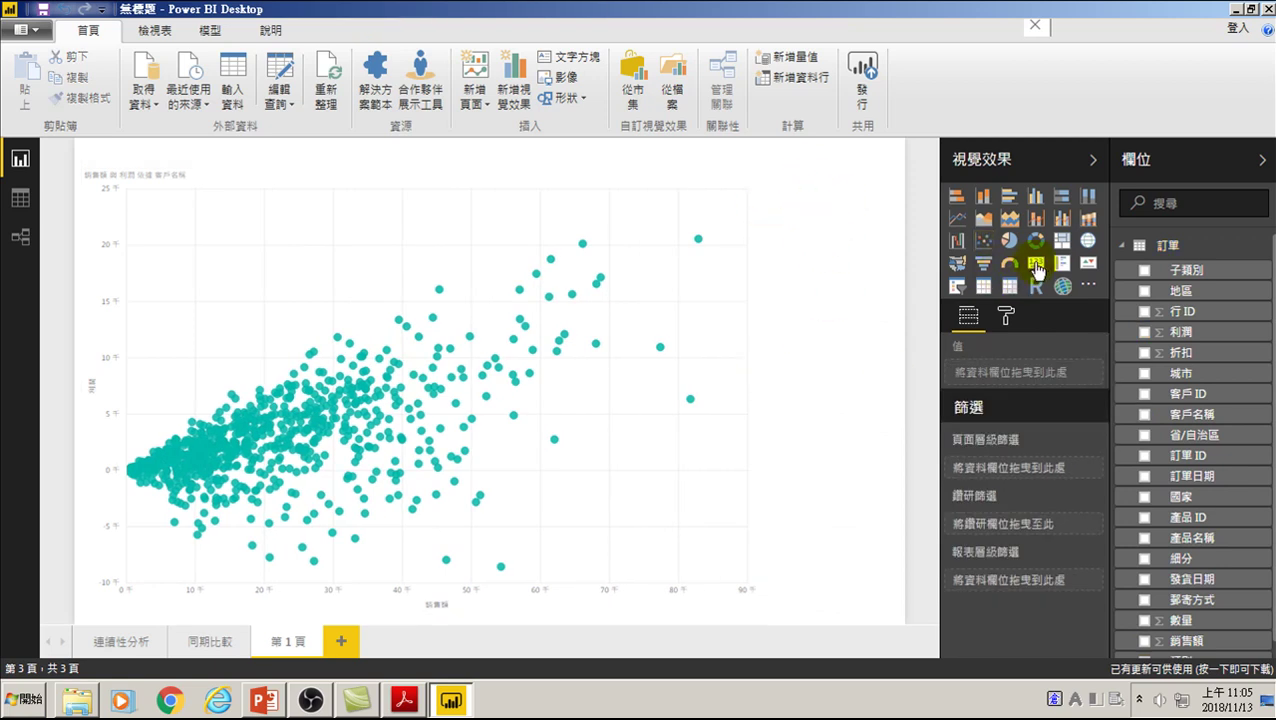
click(1037, 265)
mouse_move(175, 206)
mouse_down()
mouse_move(748, 168)
mouse_move(790, 125)
mouse_up()
mouse_move(712, 347)
mouse_down()
mouse_move(780, 332)
mouse_move(763, 333)
mouse_up()
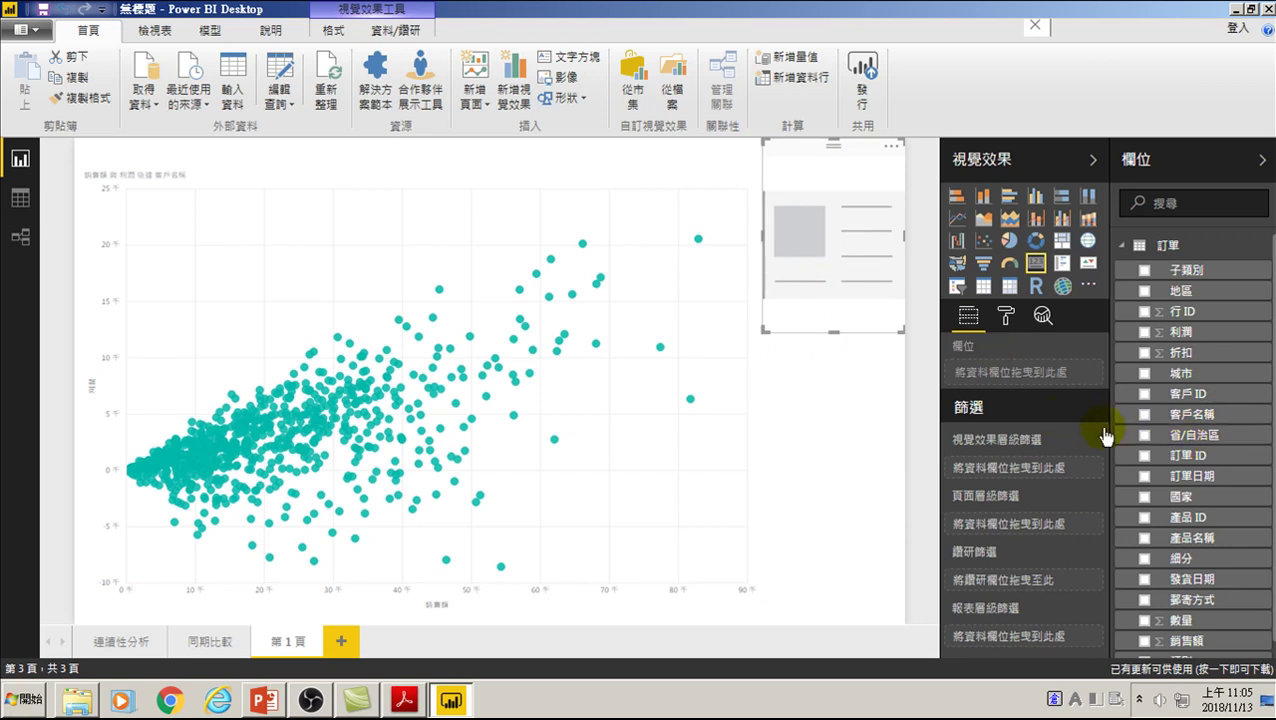
click(1145, 414)
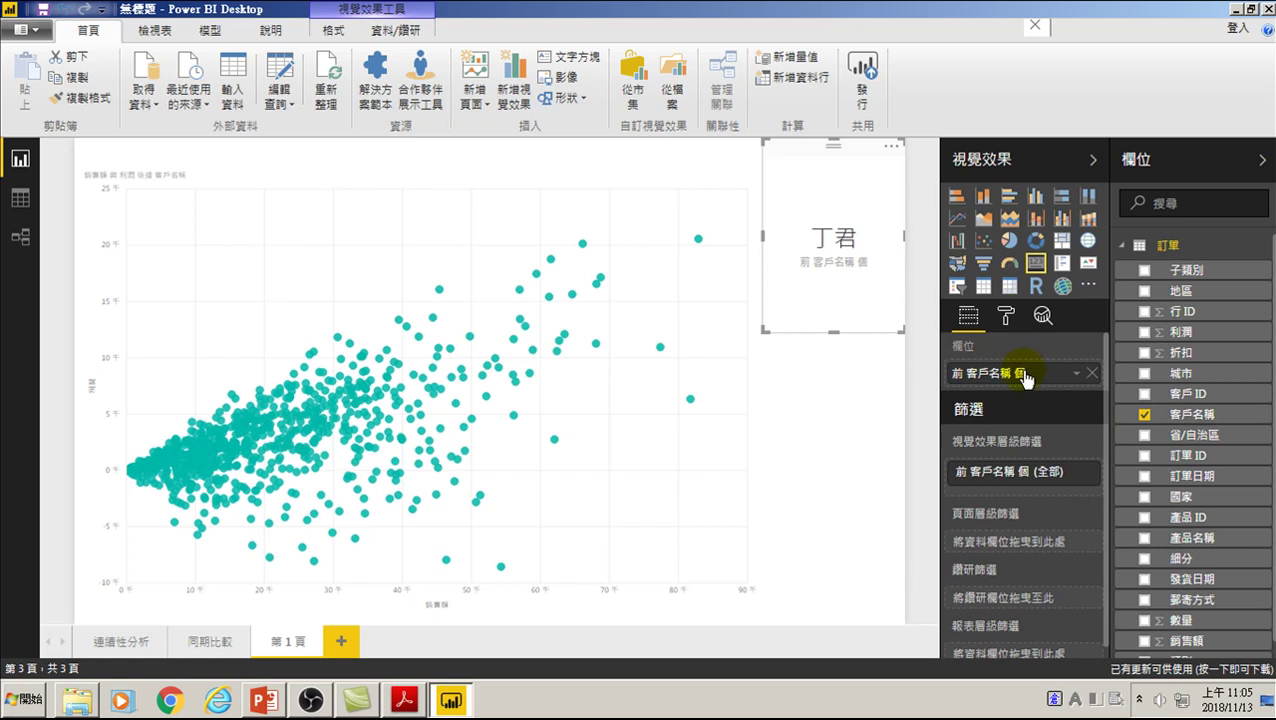
click(1079, 373)
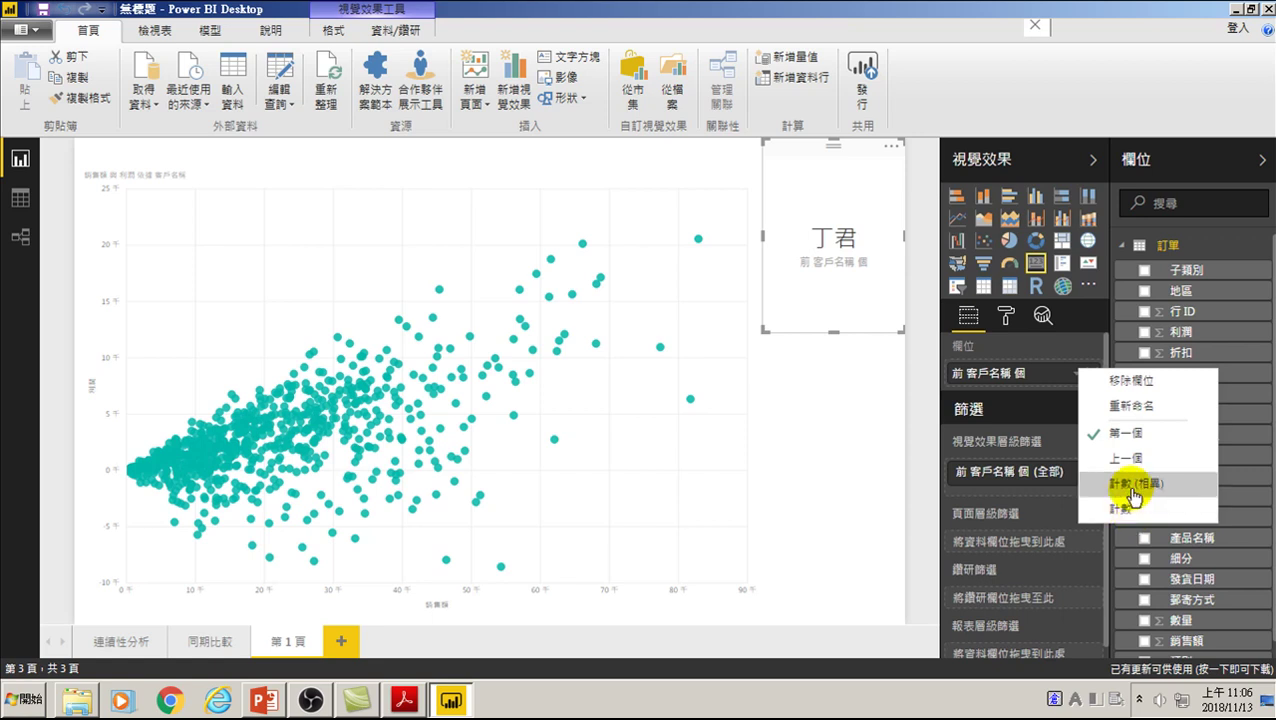
Step: Summarize the card's 客戶名稱 as 計數 (相異) so it reads 771
click(1116, 485)
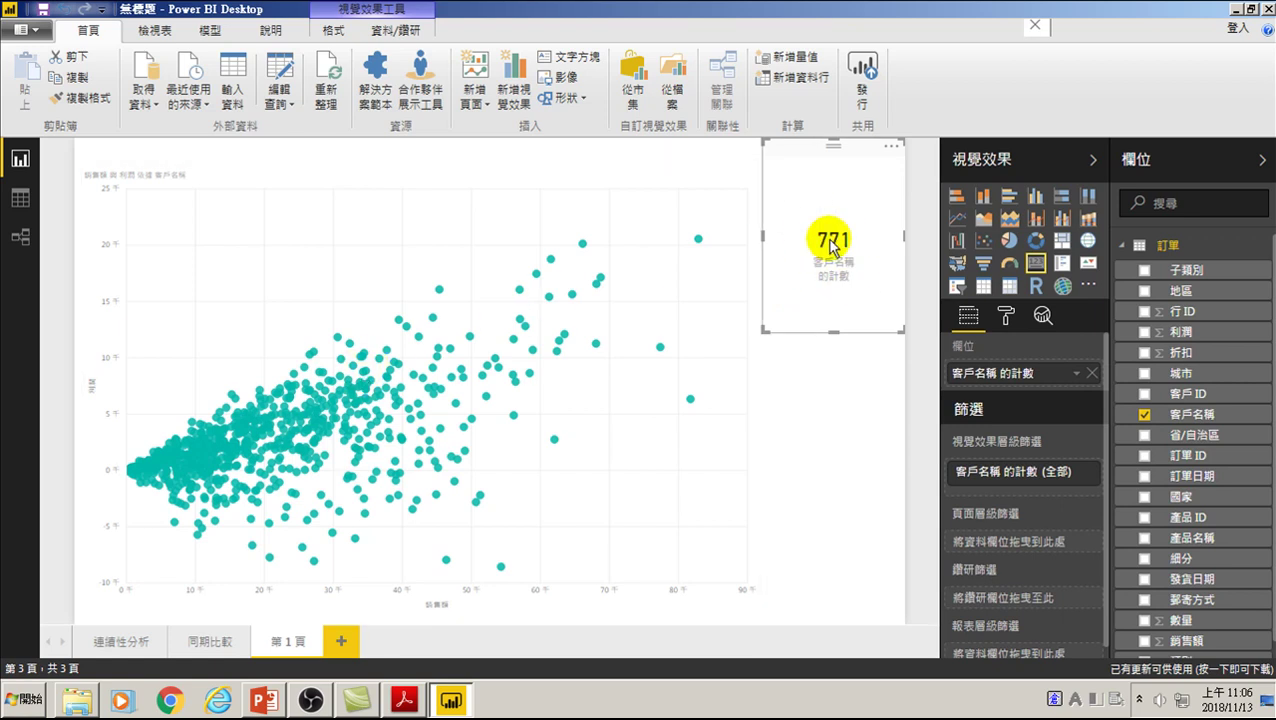
mouse_move(448, 515)
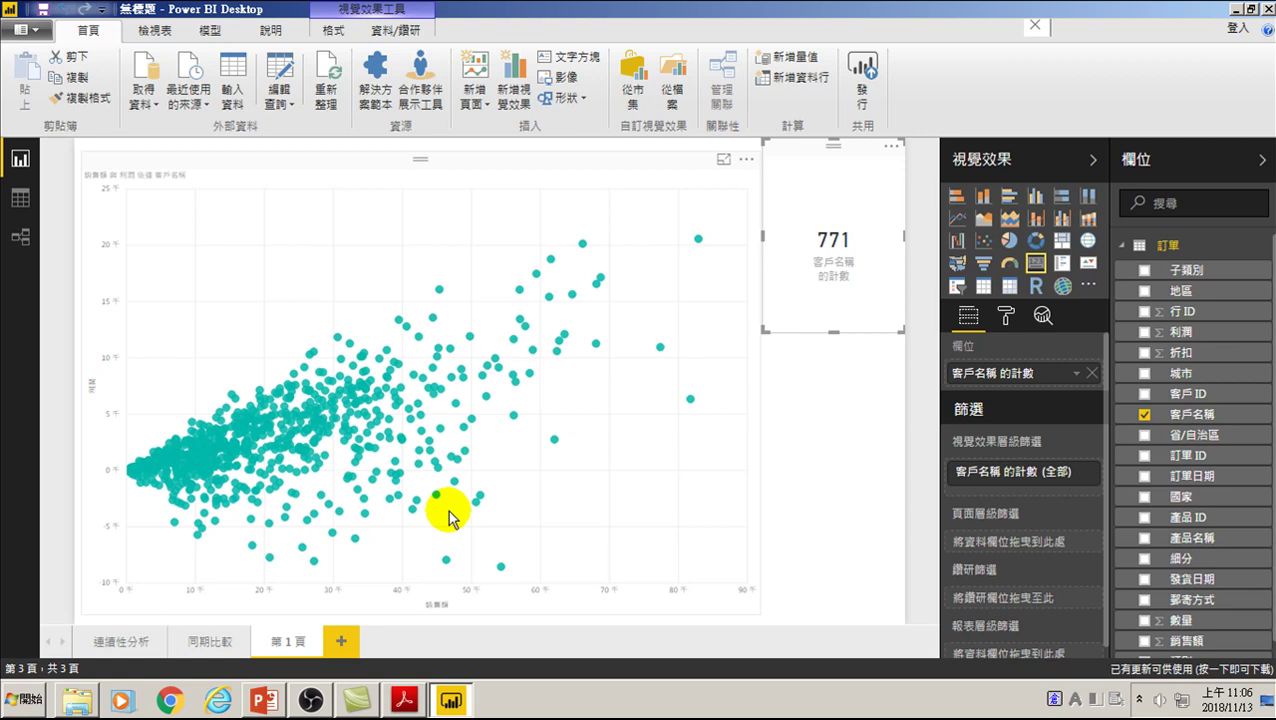
click(443, 162)
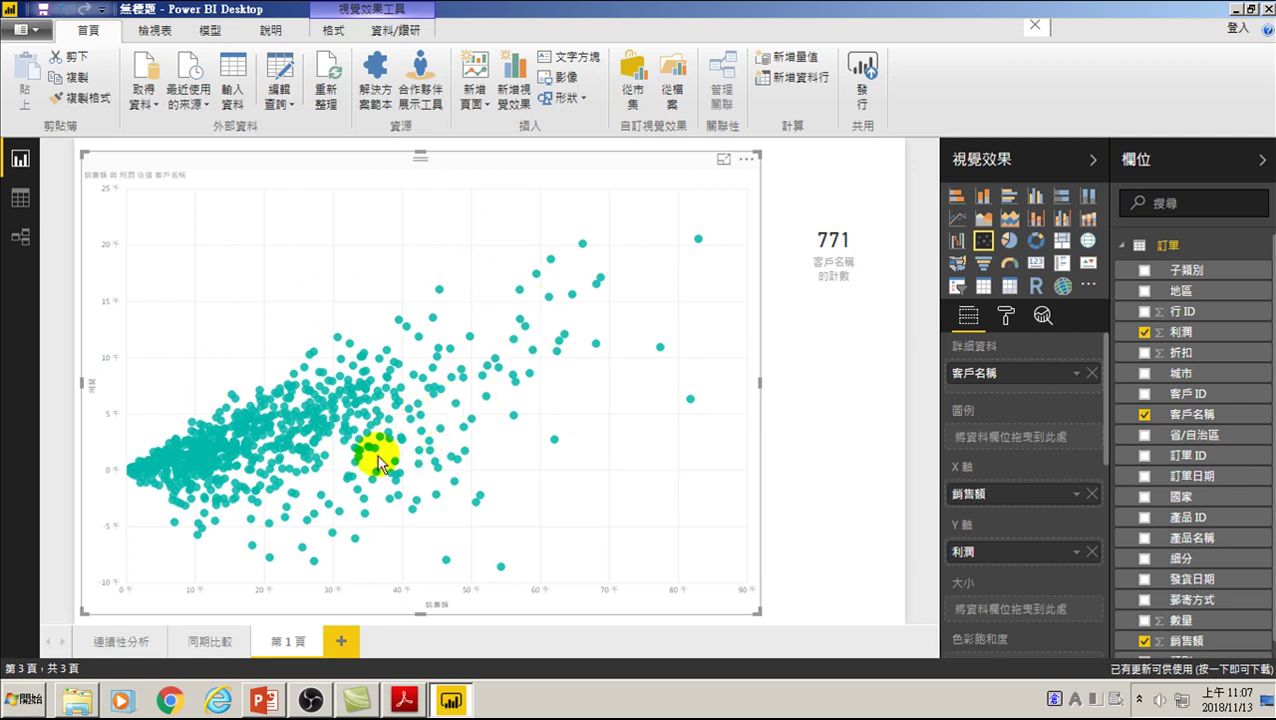
Step: Show the scatter chart's Analytics options listing 趨勢線, 平均線 and 中線
click(1043, 318)
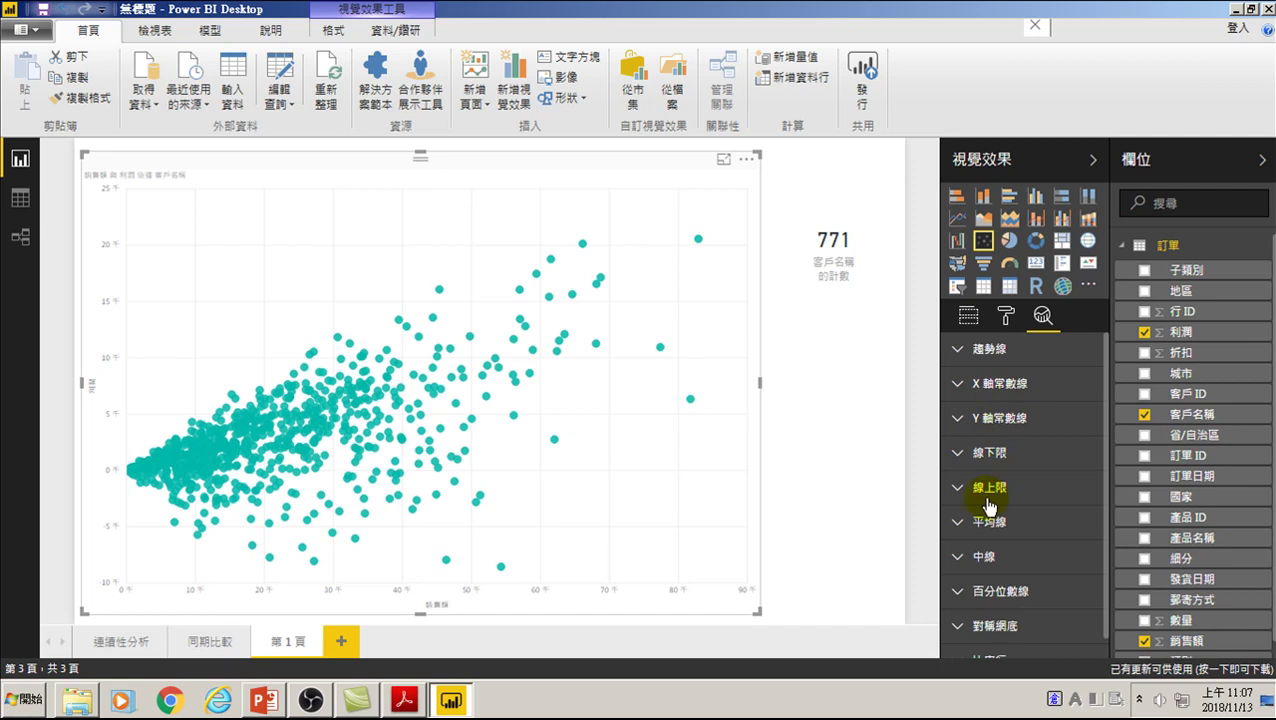
Step: Add a black dashed average line (平均線 1) for 銷售額 to the scatter chart
click(958, 525)
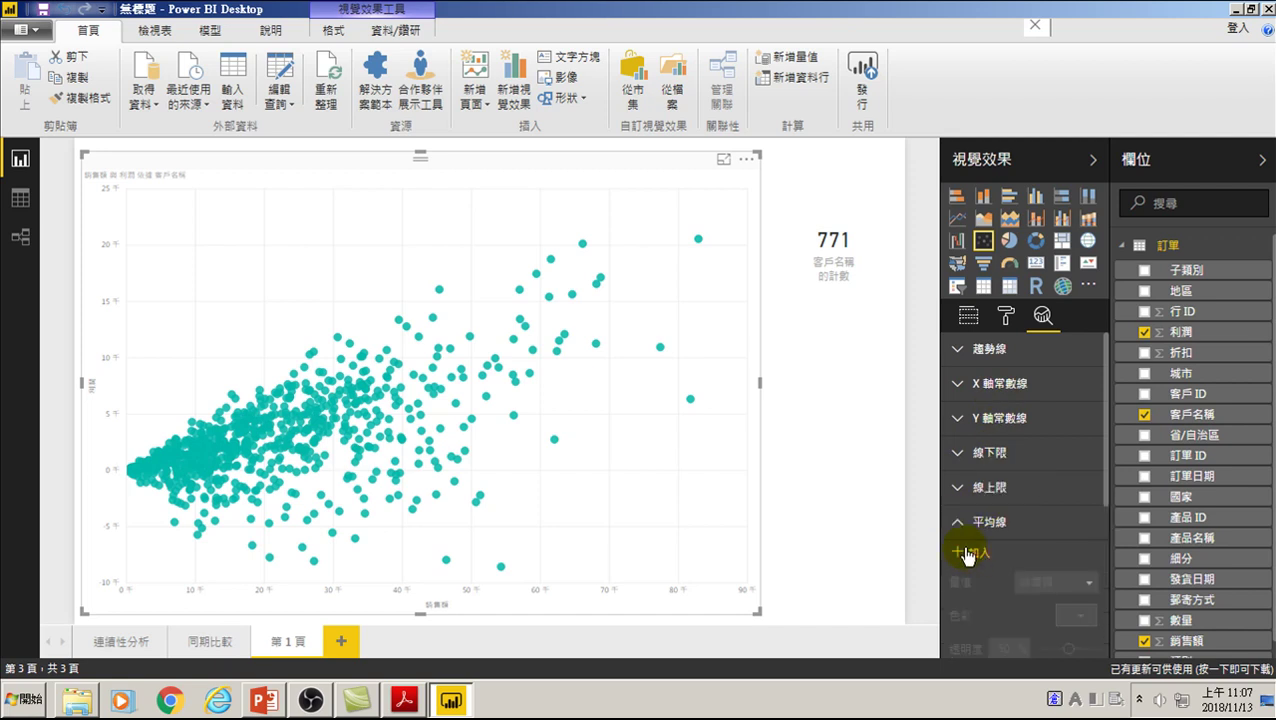
click(977, 556)
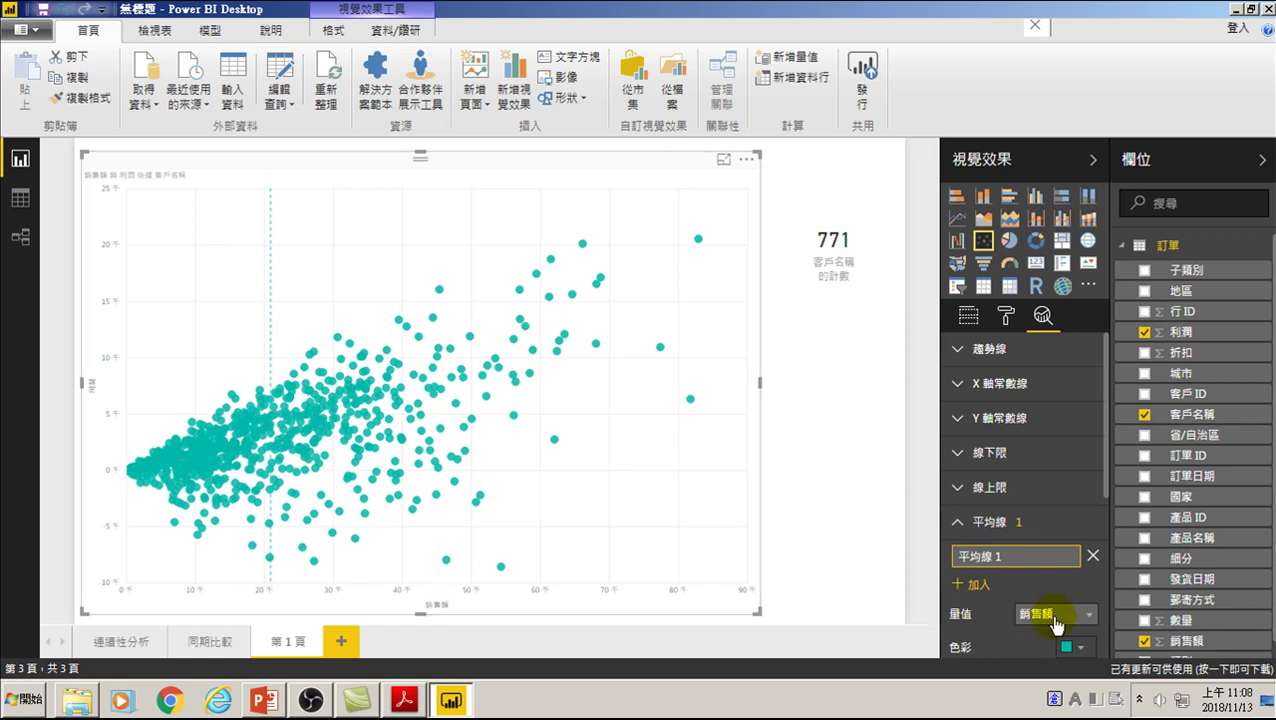
scroll(1055, 620, down, 2)
click(1068, 552)
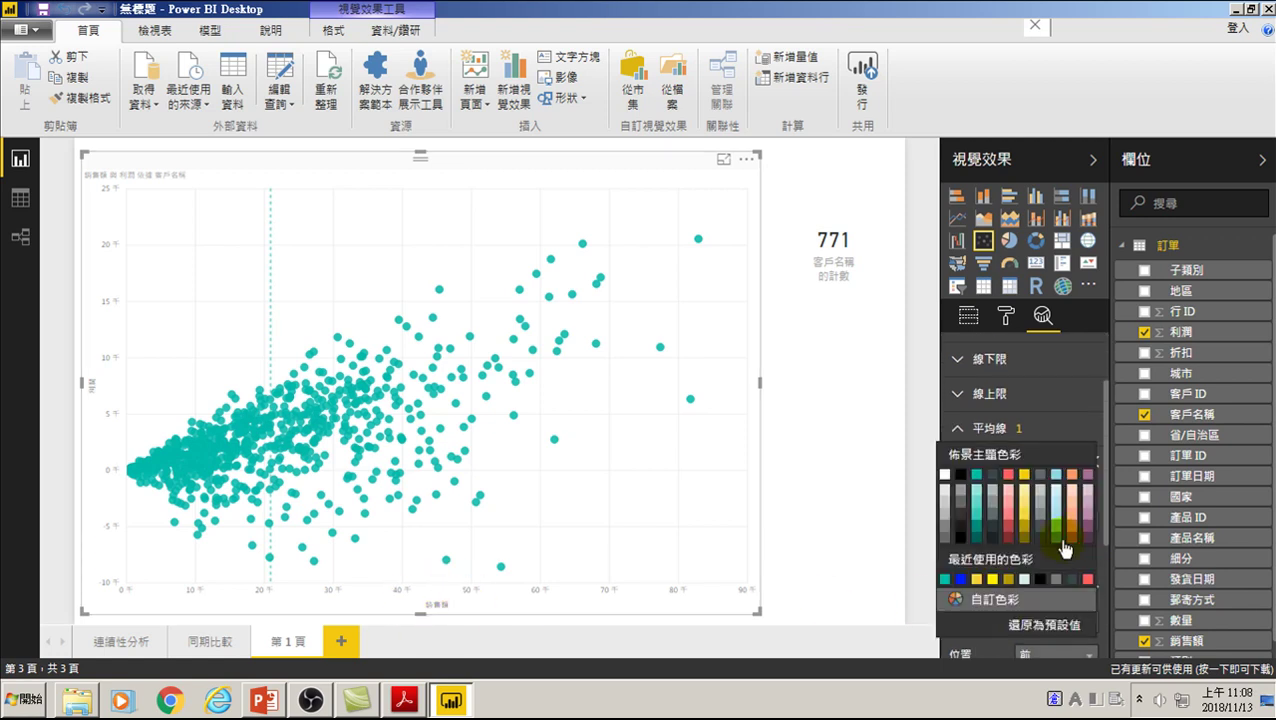
click(960, 474)
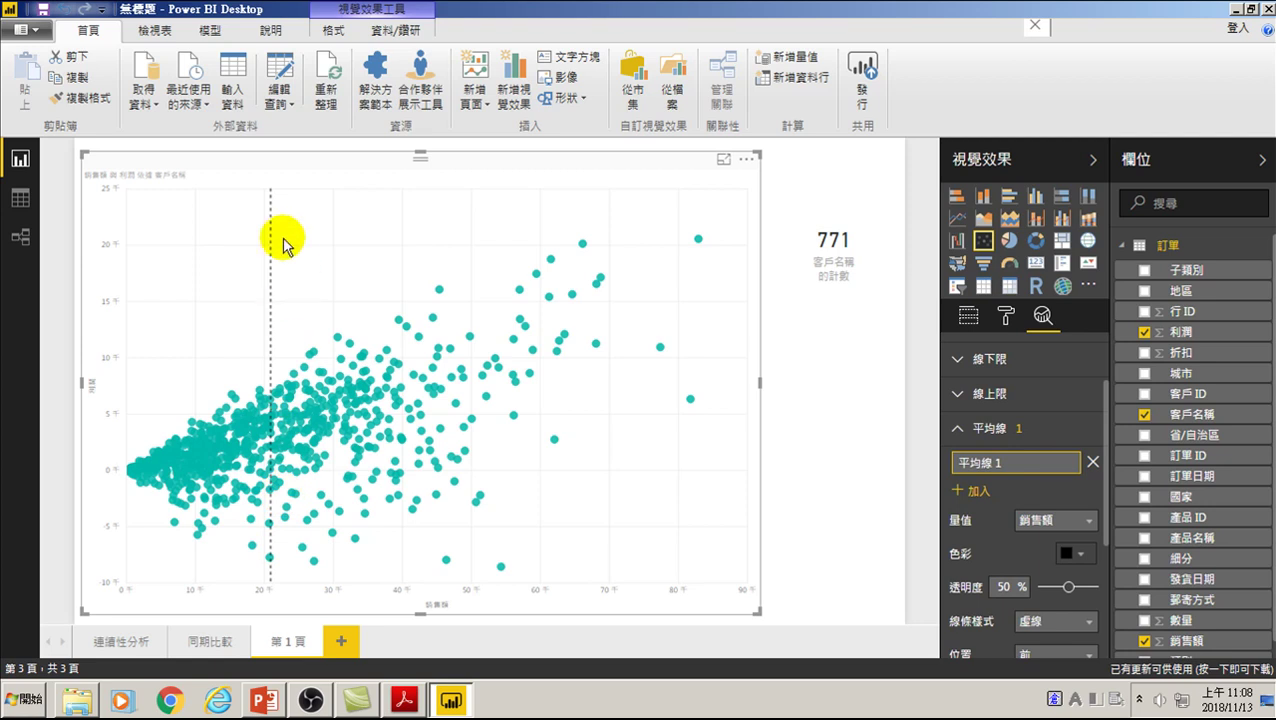
click(252, 437)
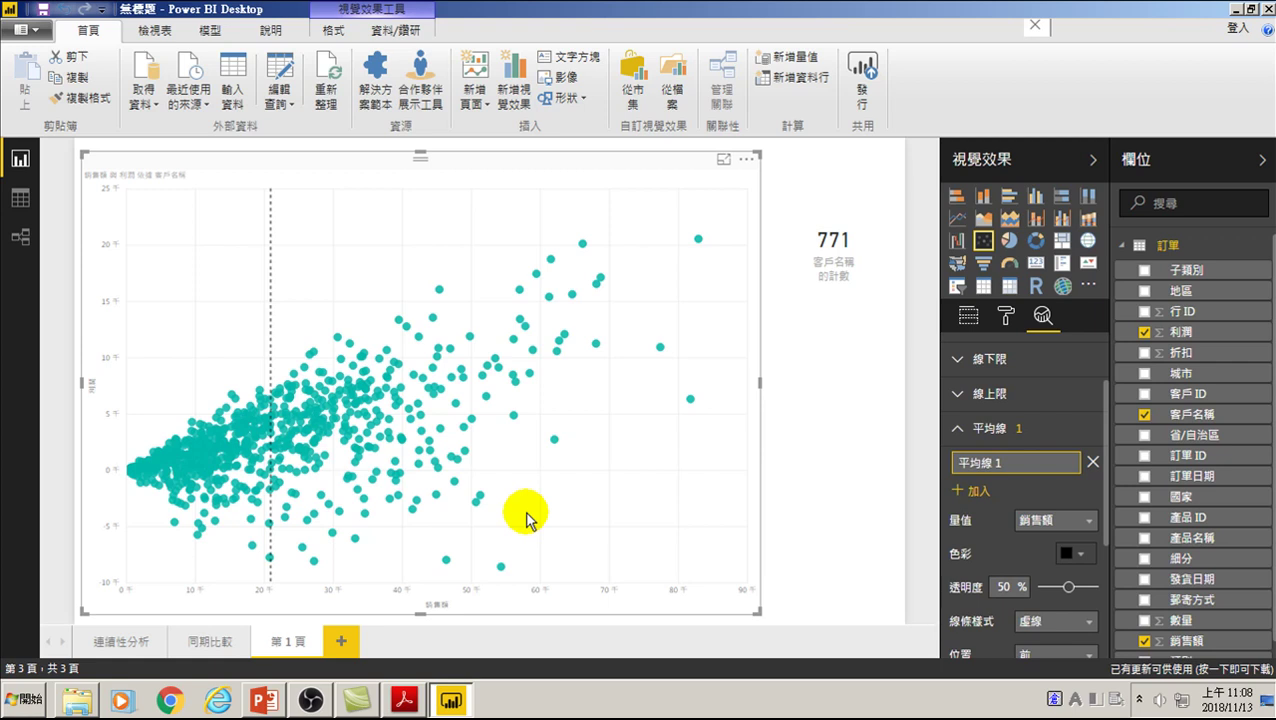
Step: Add a black Y-axis constant line (Y 軸常數線 1) at value 0
click(959, 429)
scroll(979, 425, up, 1)
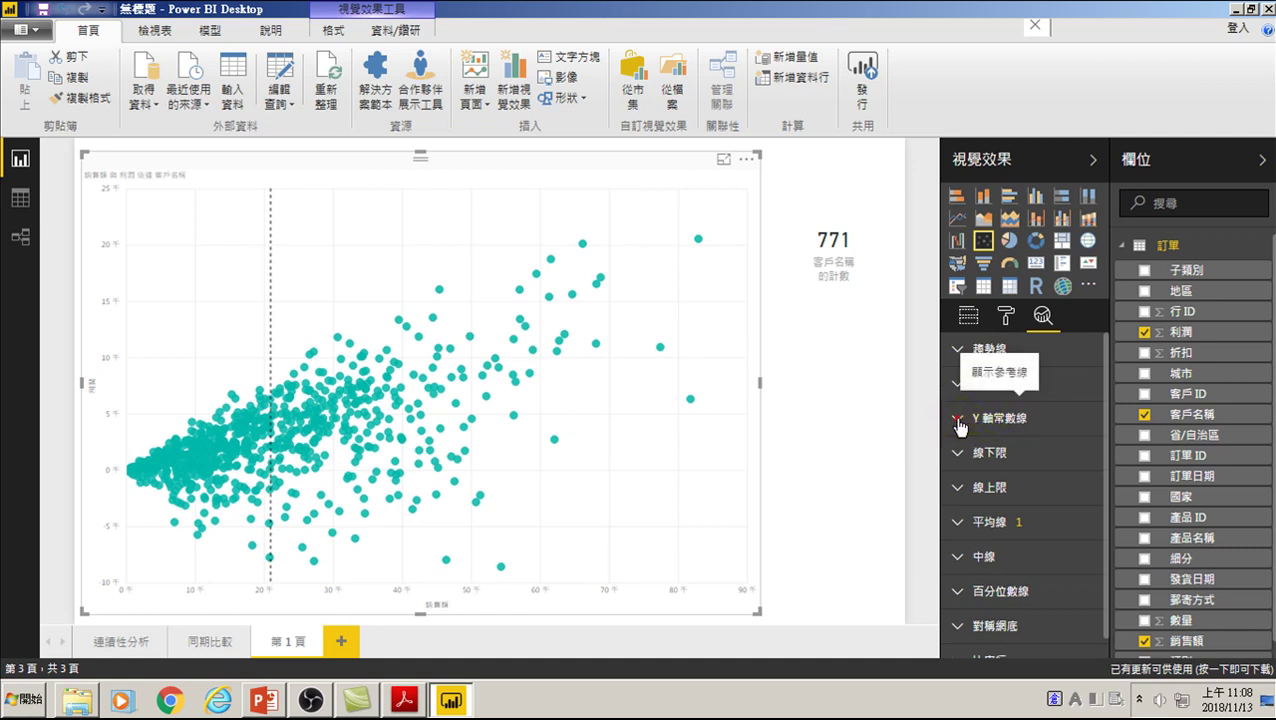
click(958, 420)
click(975, 449)
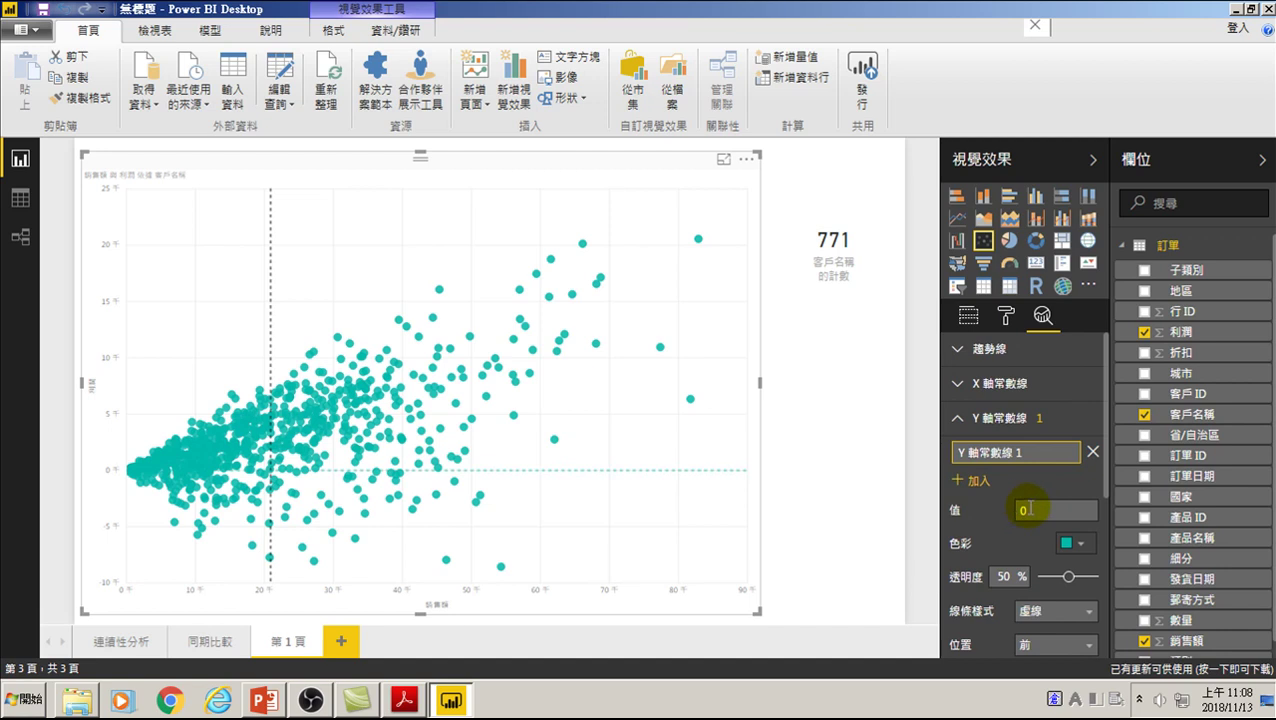
click(1079, 543)
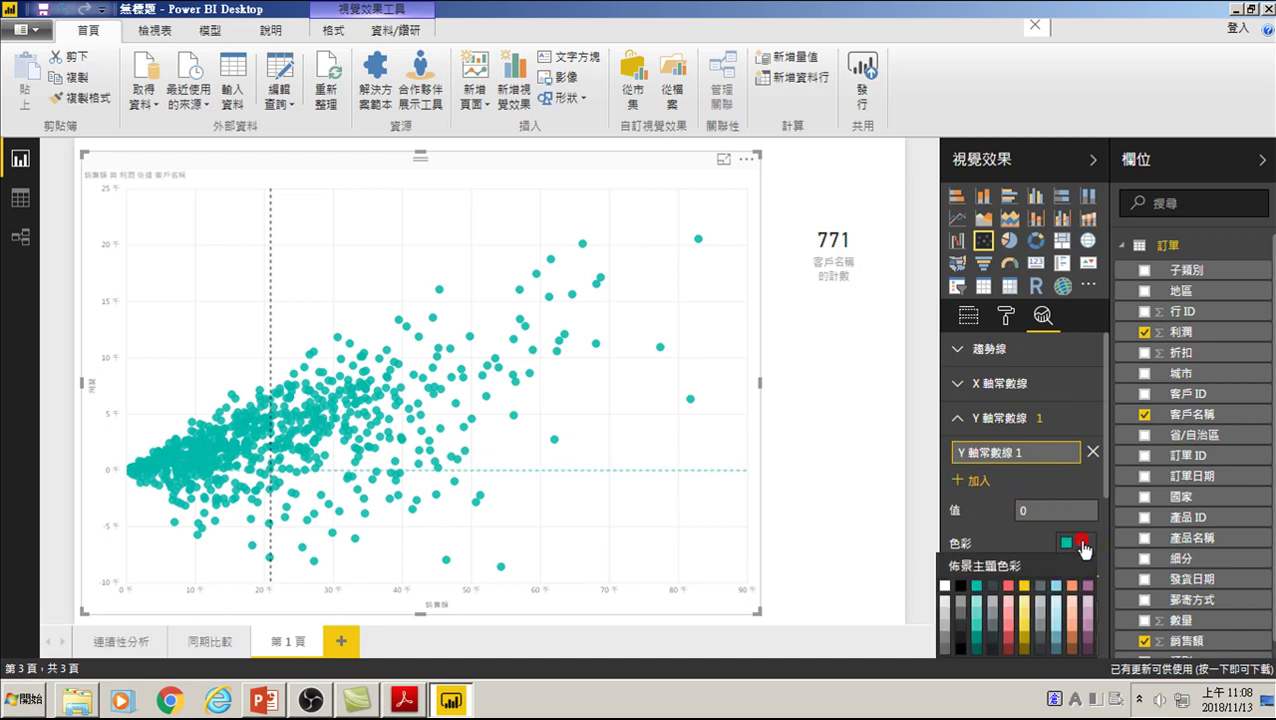
click(960, 587)
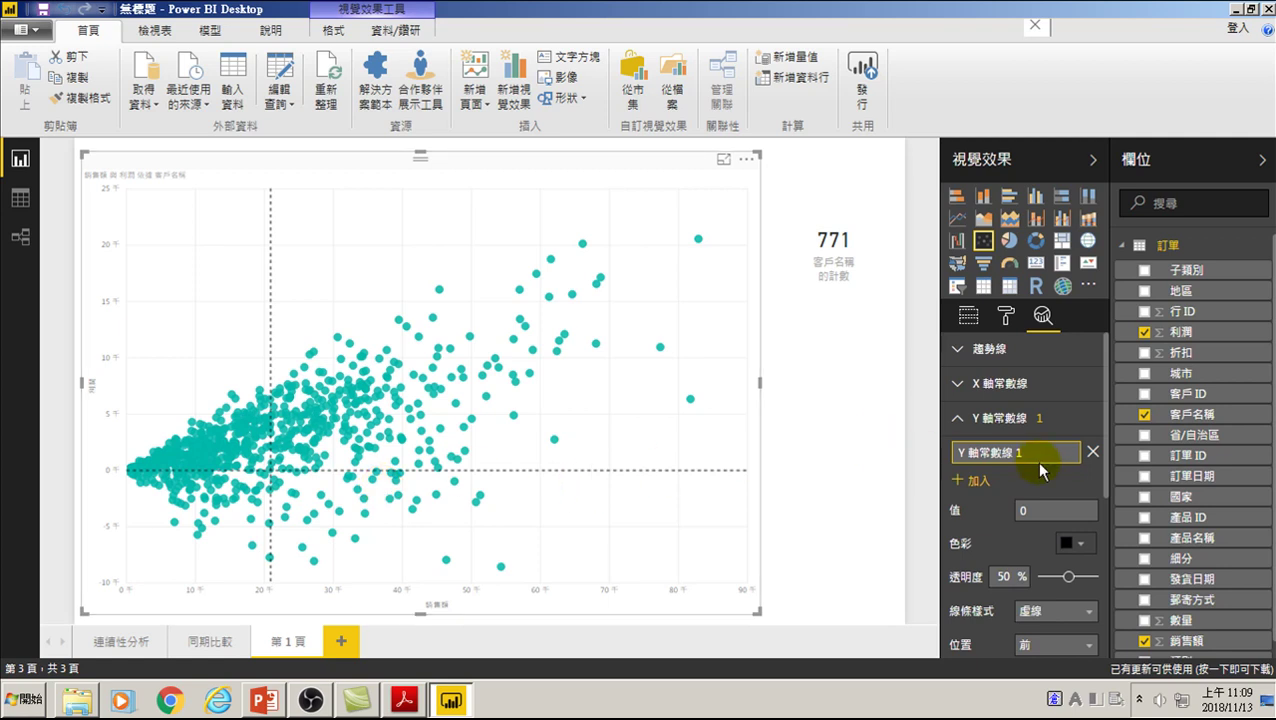
scroll(990, 470, down, 3)
scroll(988, 460, down, 3)
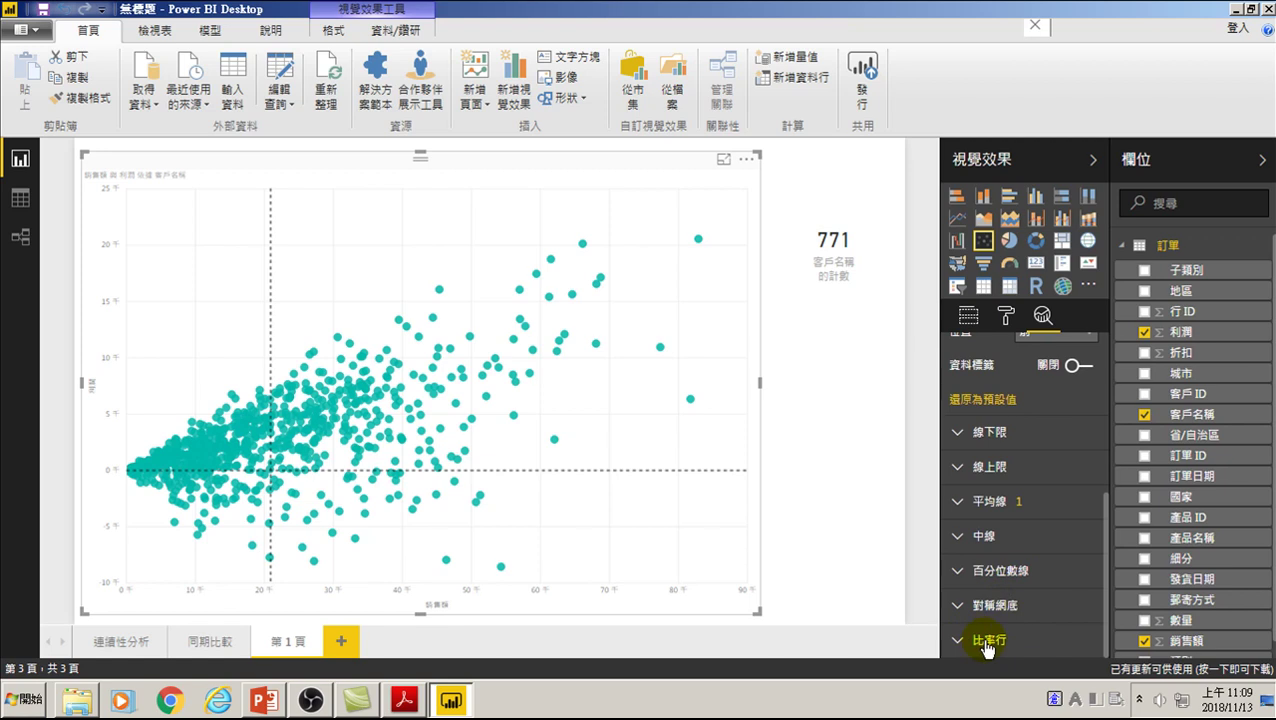
scroll(990, 578, up, 5)
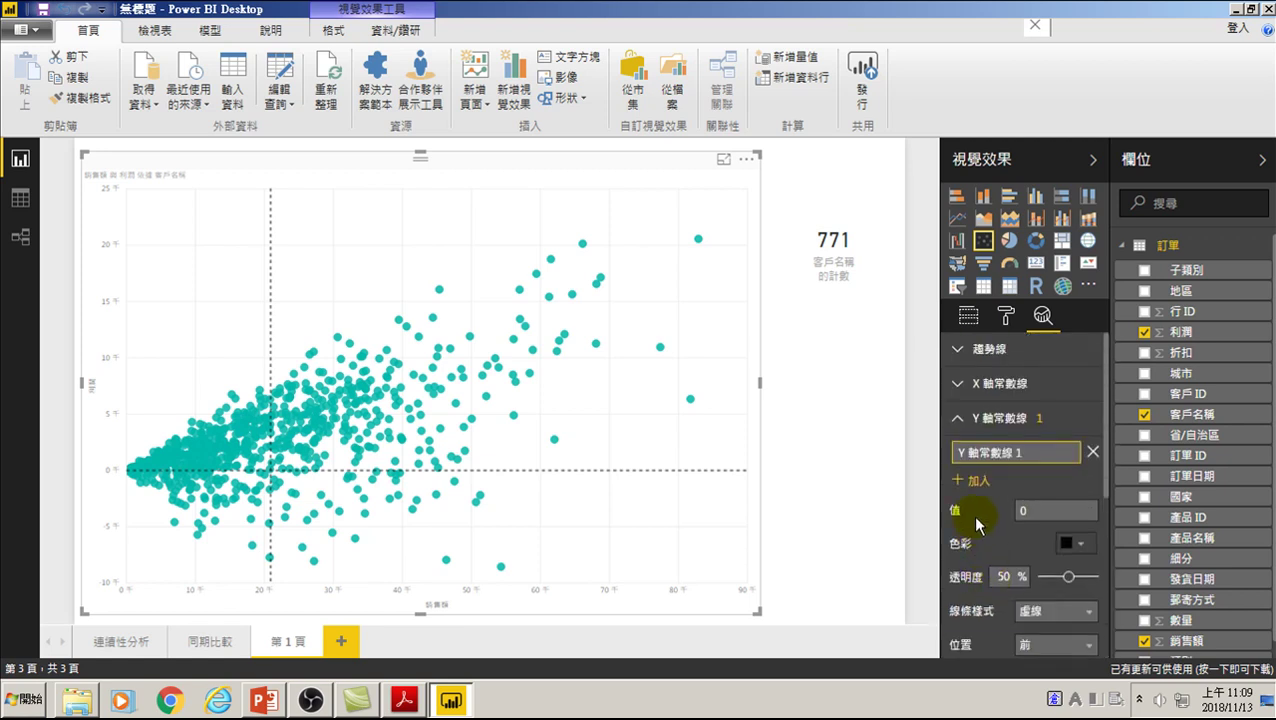
click(960, 418)
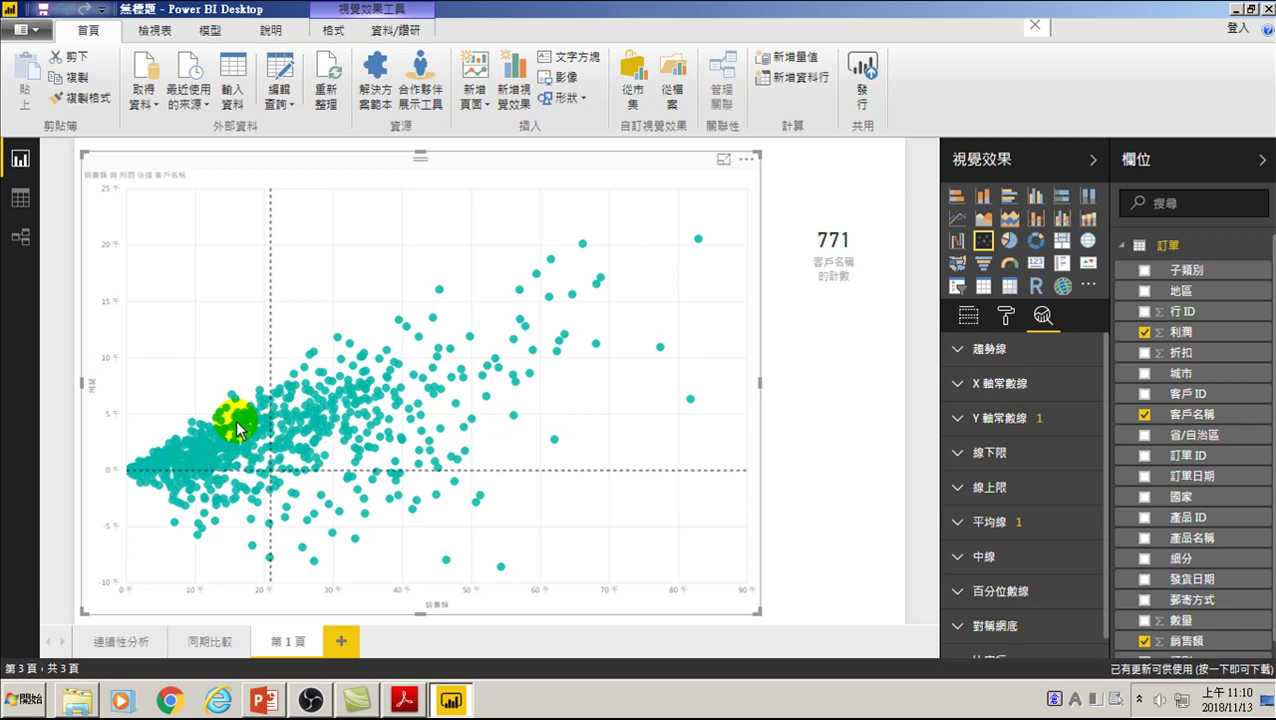
Step: Rename the page 第 1 頁 to 類別分析
double_click(288, 638)
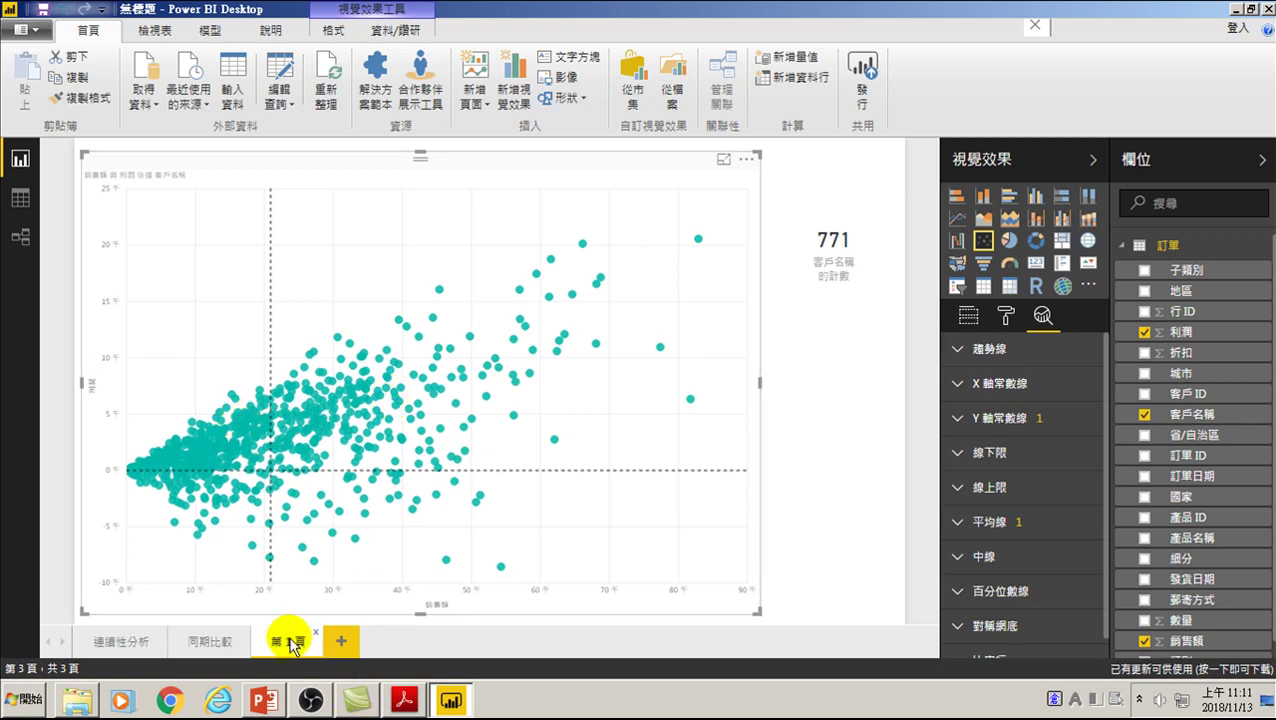
key(shift)
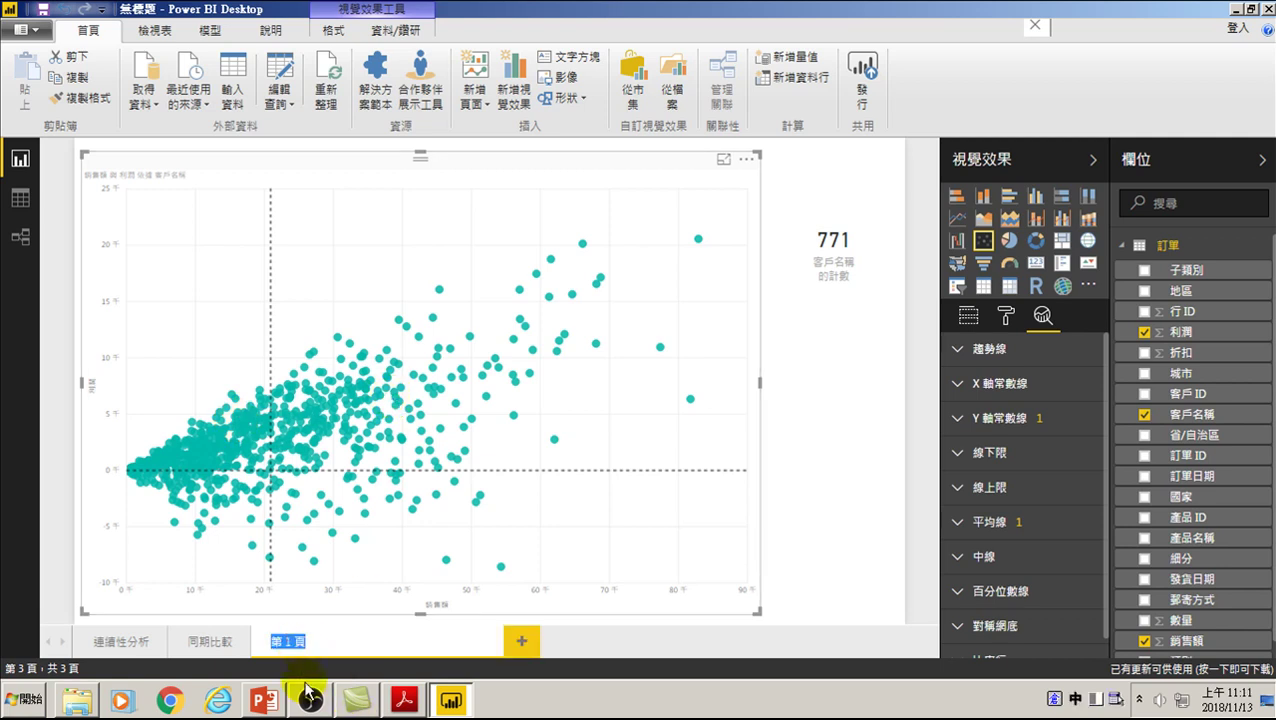
text(類)
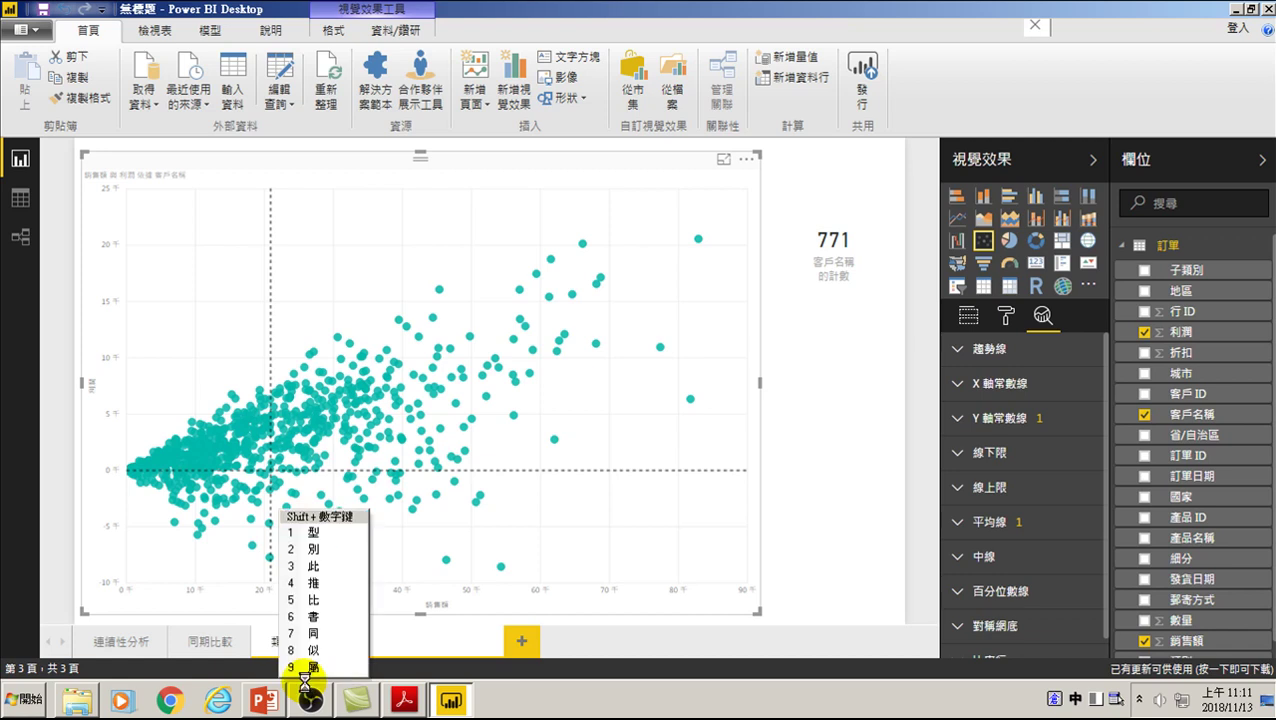
text(別分析)
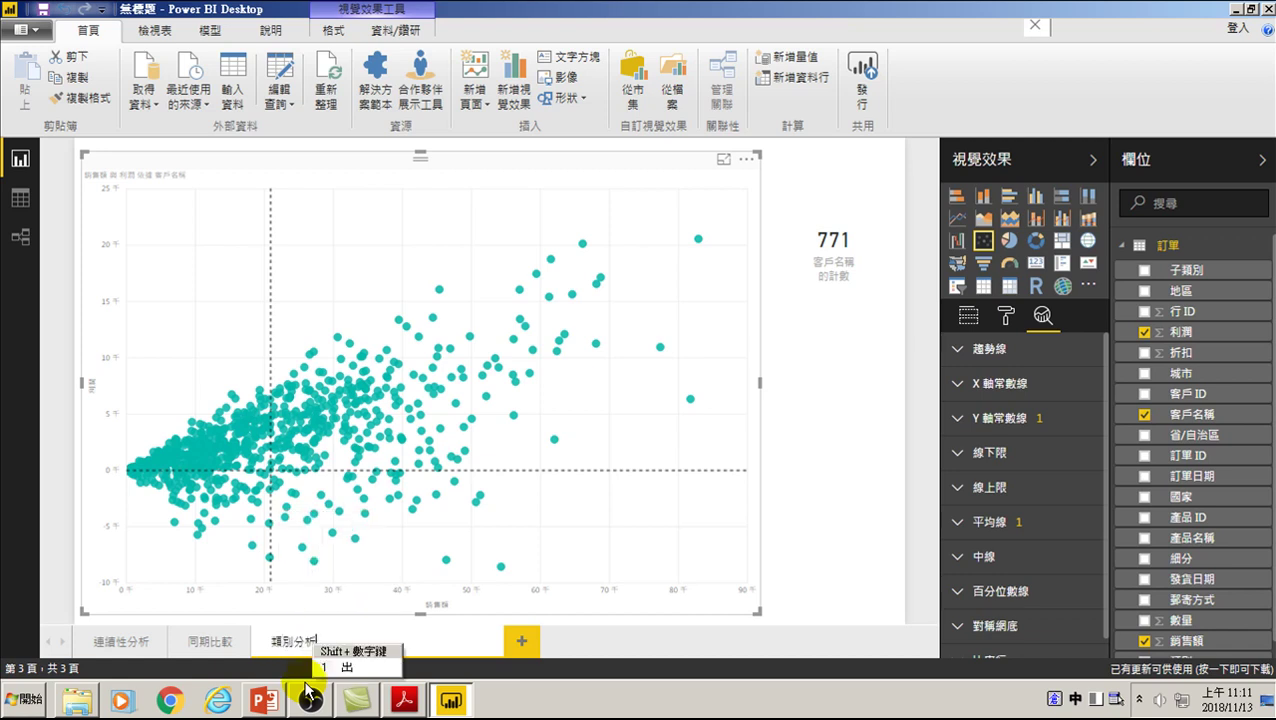
key(Return)
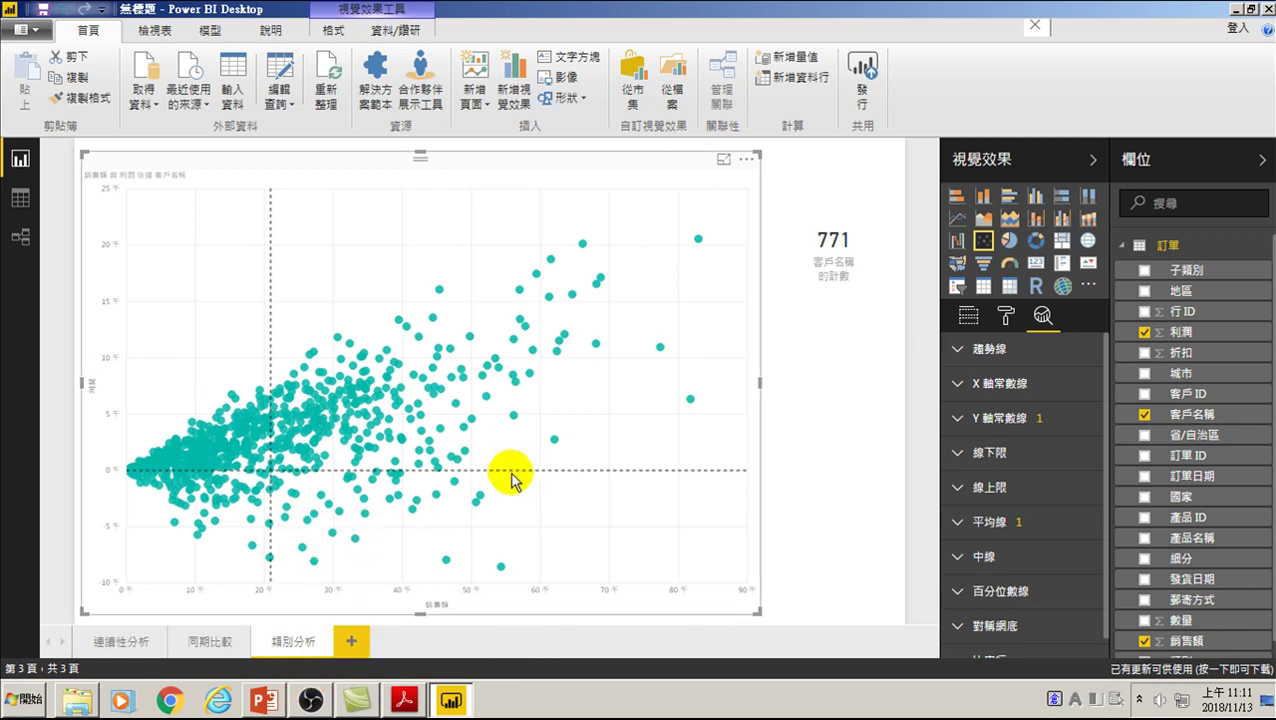